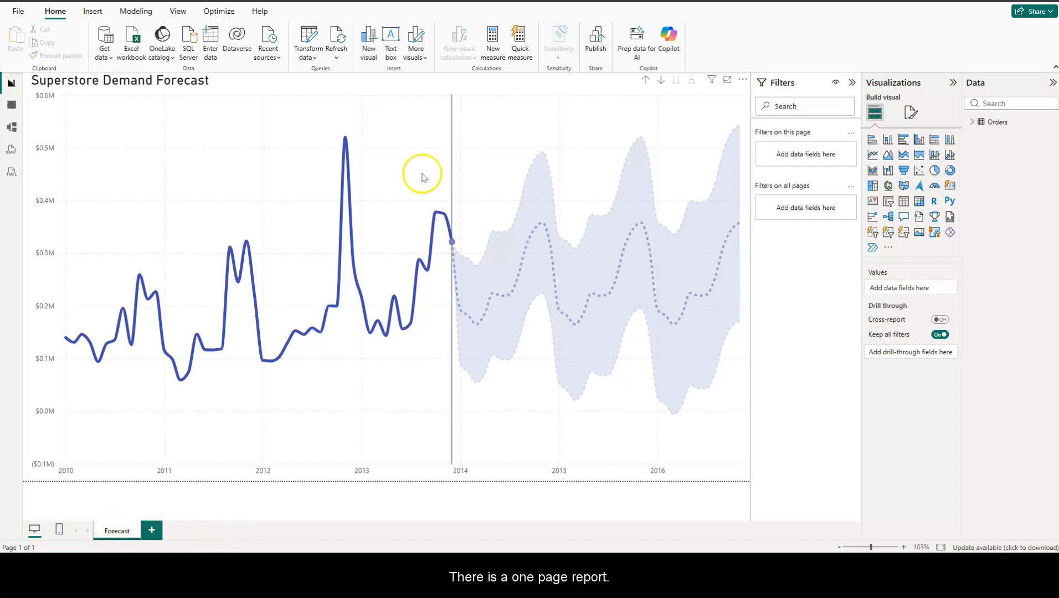
Publish the Superstore Demand Forecast report to My workspace
{"action": "left_click", "coordinate": [597, 35]}
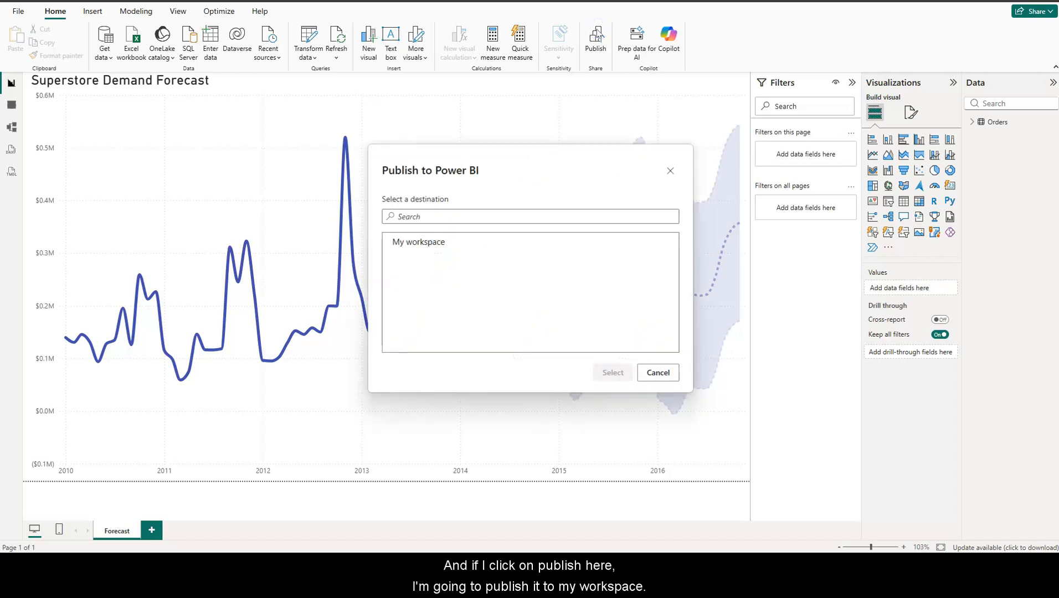
{"action": "left_click", "coordinate": [437, 244]}
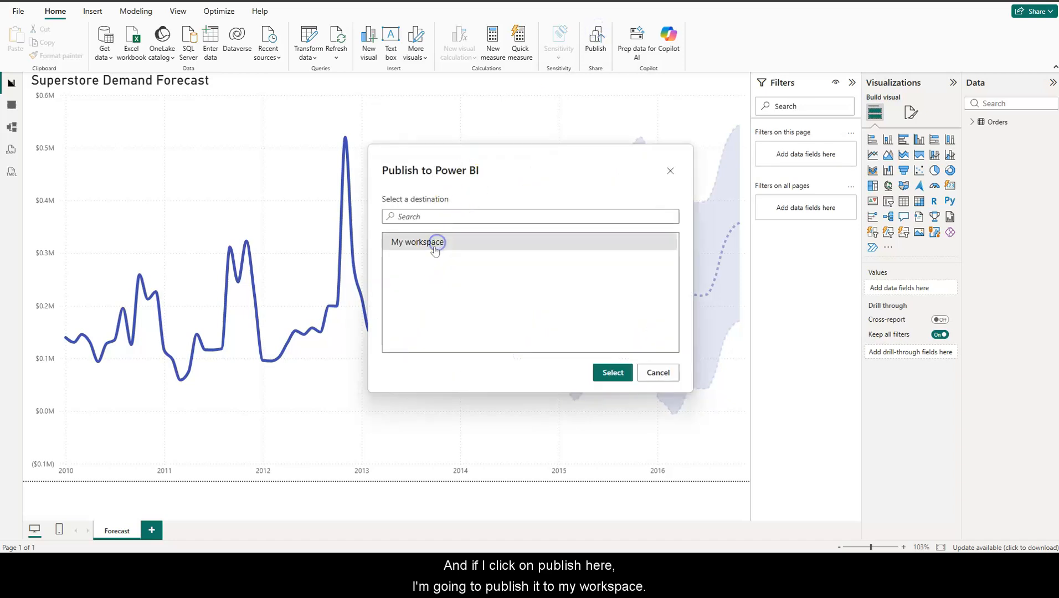
{"action": "left_click", "coordinate": [609, 370]}
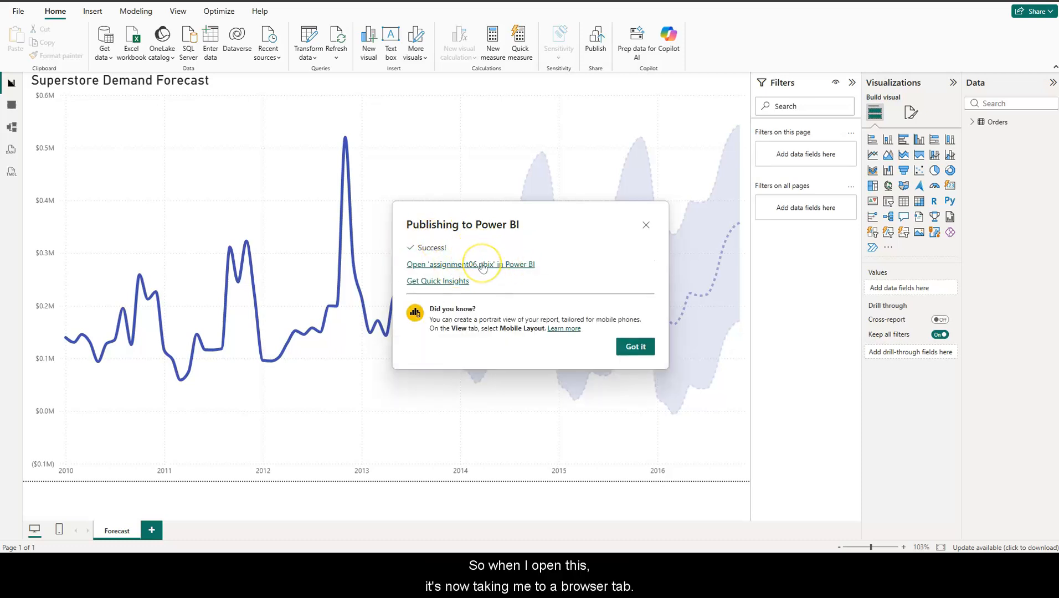
Open the published assignment06.pbix report in the Power BI service in the browser and maximize the browser window
{"action": "left_click", "coordinate": [481, 265]}
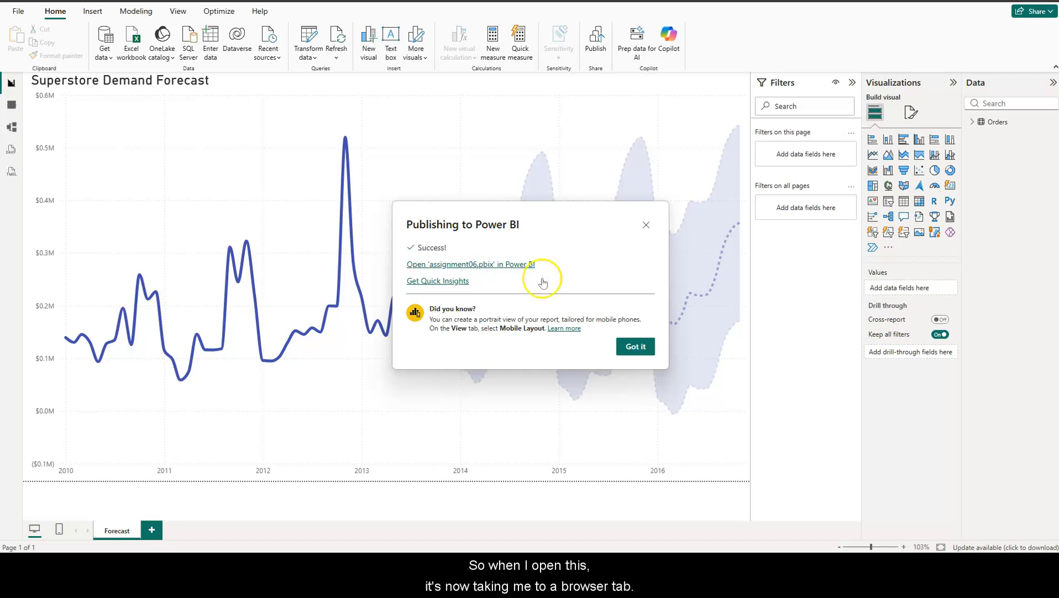
{"action": "left_click_drag", "start_coordinate": [1058, 16], "coordinate": [435, 125]}
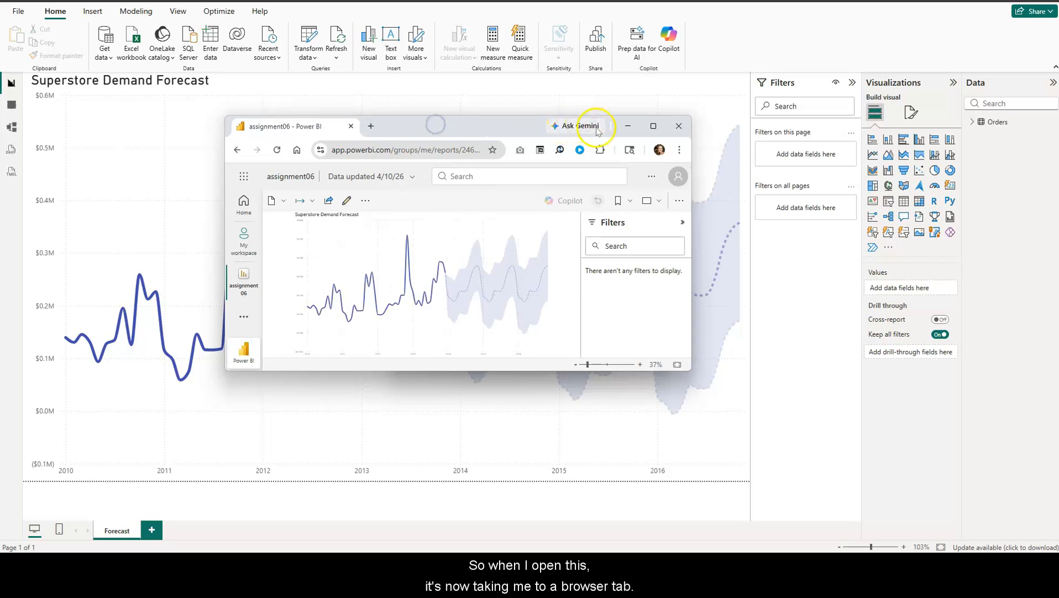
{"action": "double_click", "coordinate": [597, 131]}
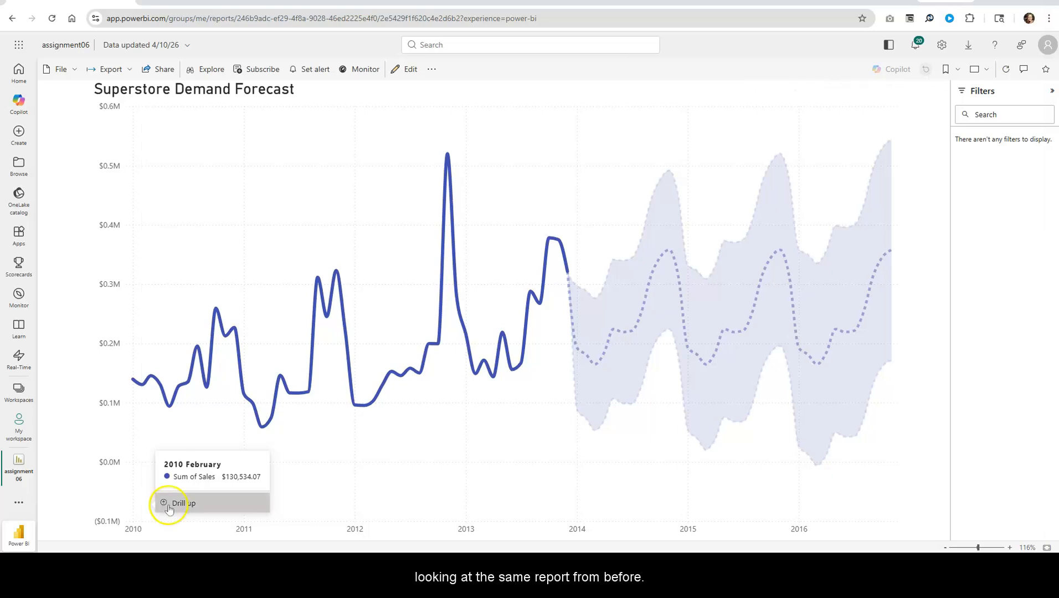
{"action": "mouse_move", "coordinate": [896, 403]}
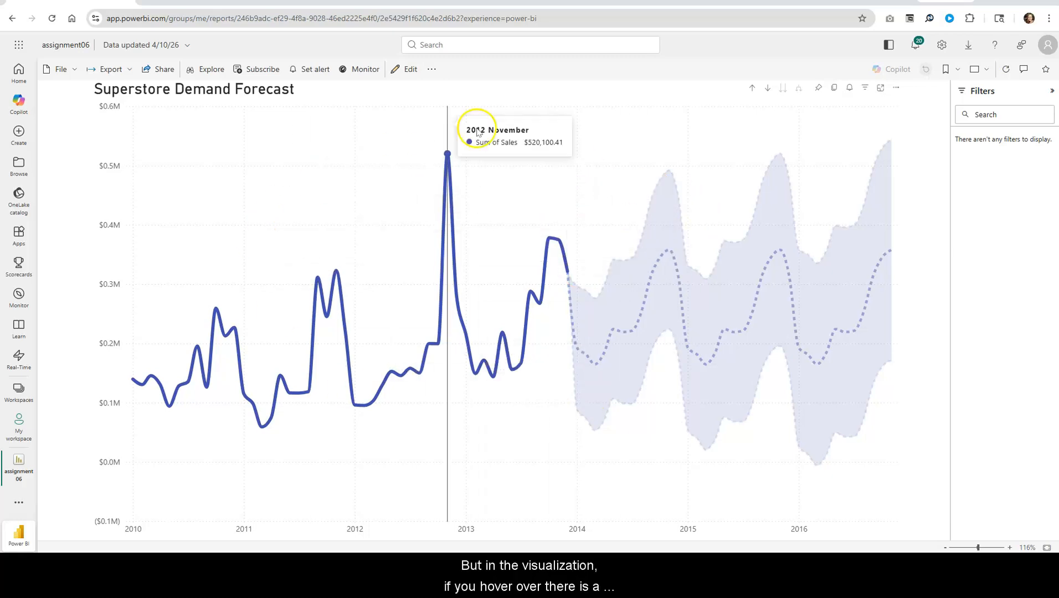
{"action": "left_click", "coordinate": [819, 90]}
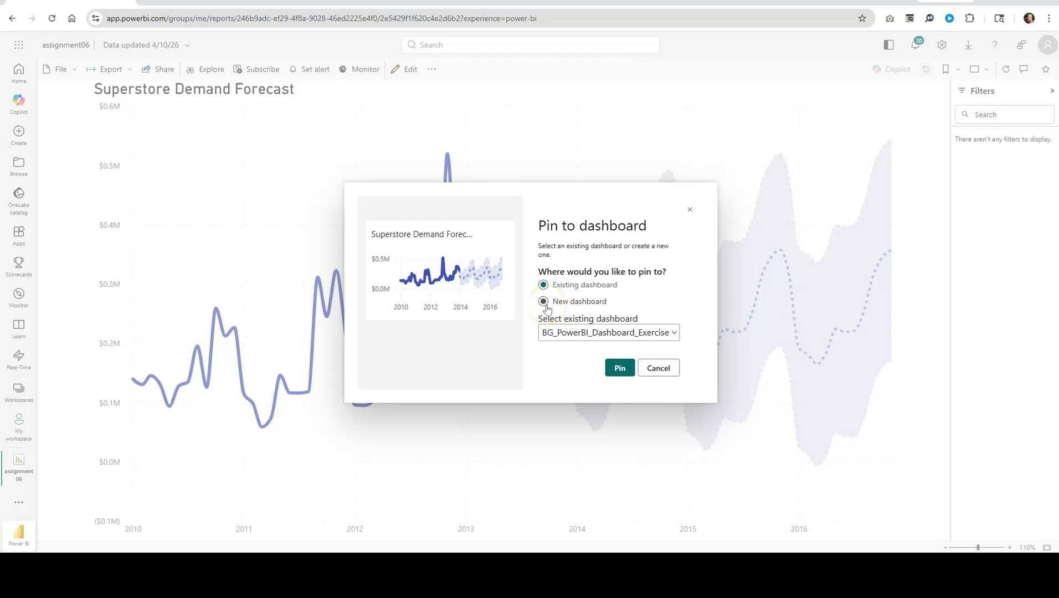
{"action": "left_click", "coordinate": [658, 368]}
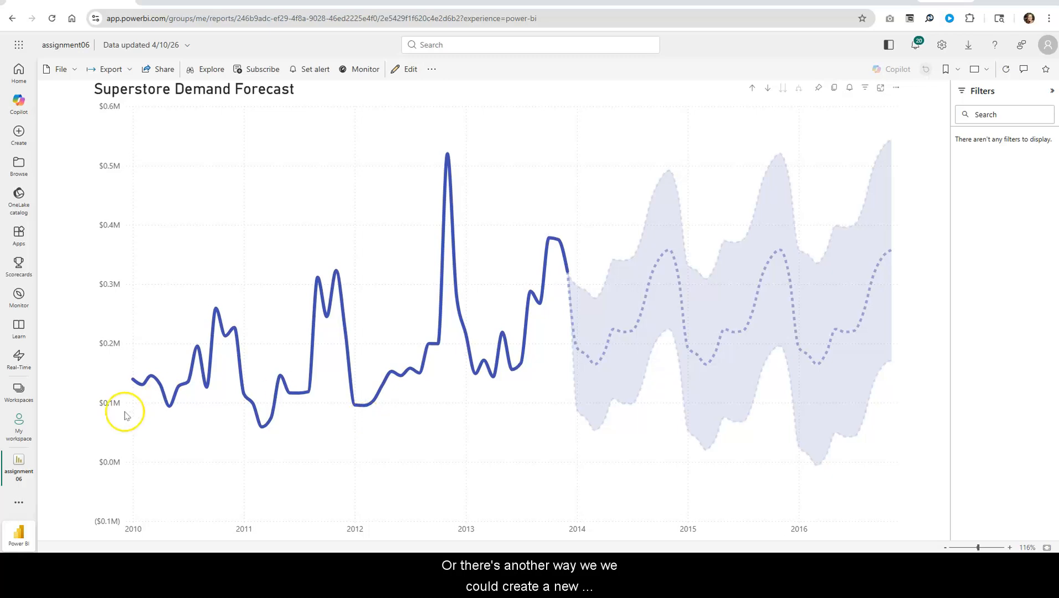
Create a new dashboard named "Dashboard Example" in My workspace
{"action": "left_click", "coordinate": [19, 431]}
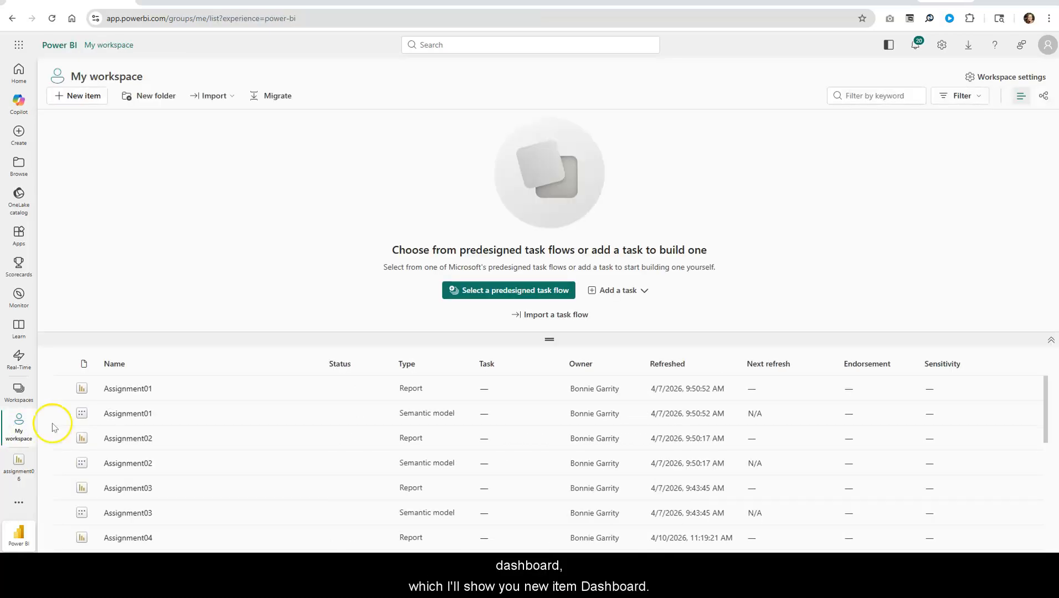
{"action": "left_click", "coordinate": [75, 98]}
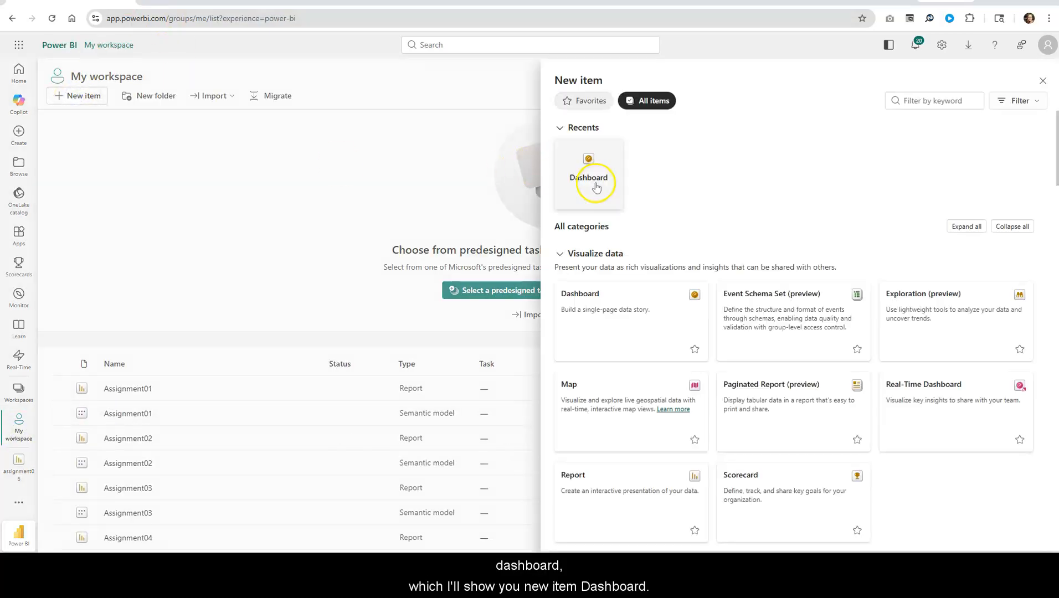
{"action": "left_click", "coordinate": [590, 172]}
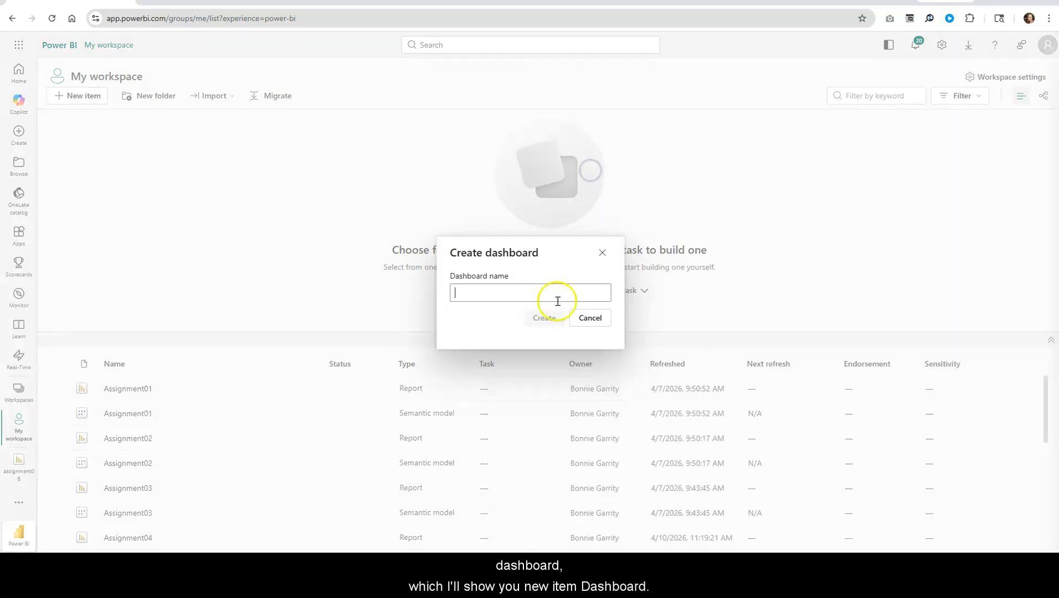
{"action": "left_click", "coordinate": [605, 287]}
{"action": "type", "text": "Dashboard Example"}
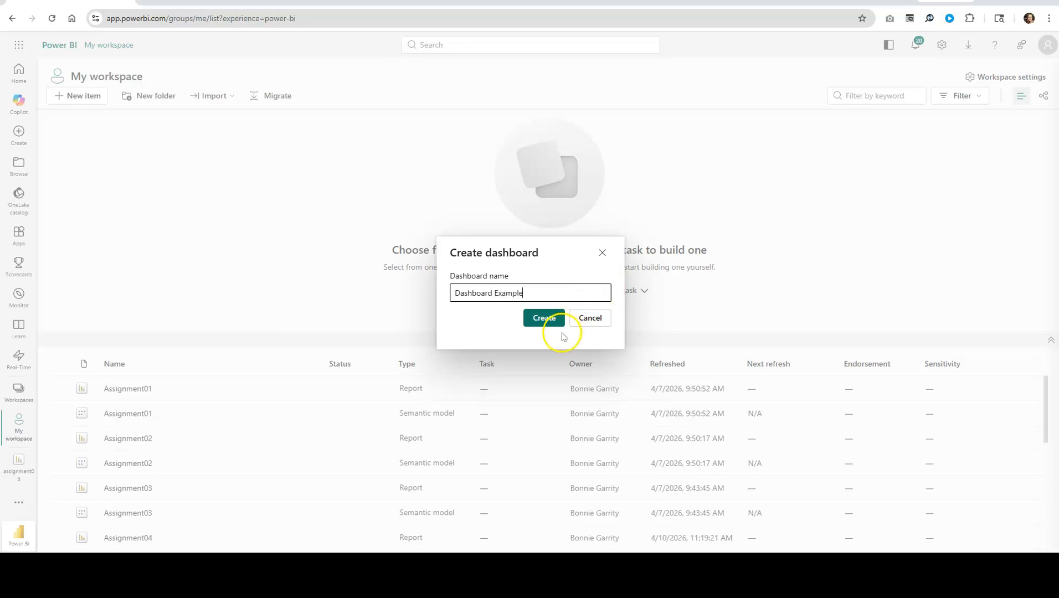
{"action": "left_click", "coordinate": [553, 318]}
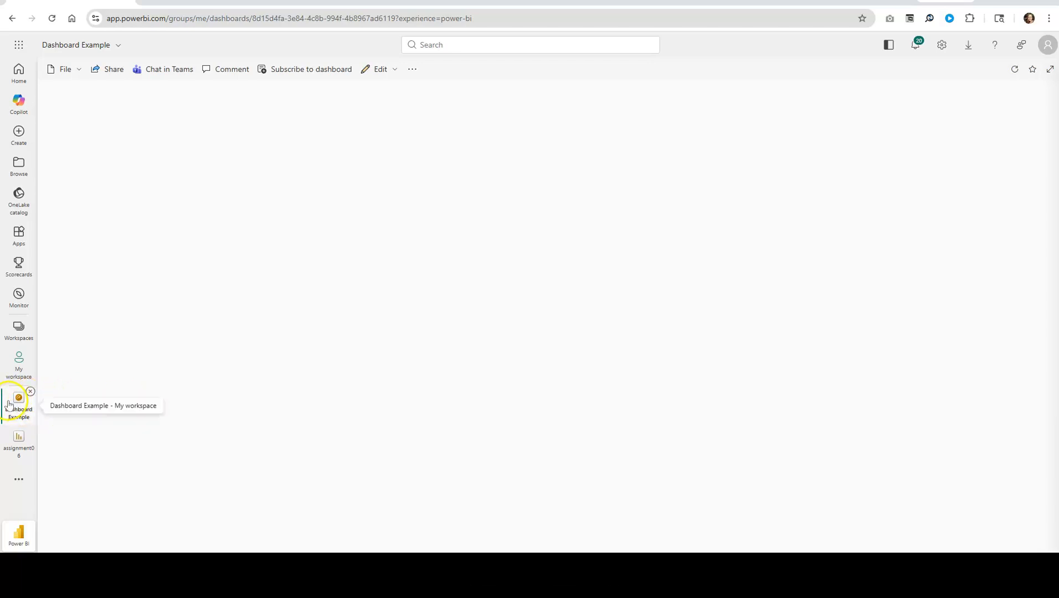
Pin the Superstore Demand Forecast visual from the assignment06 report to the existing dashboard Dashboard Example
{"action": "left_click", "coordinate": [20, 444]}
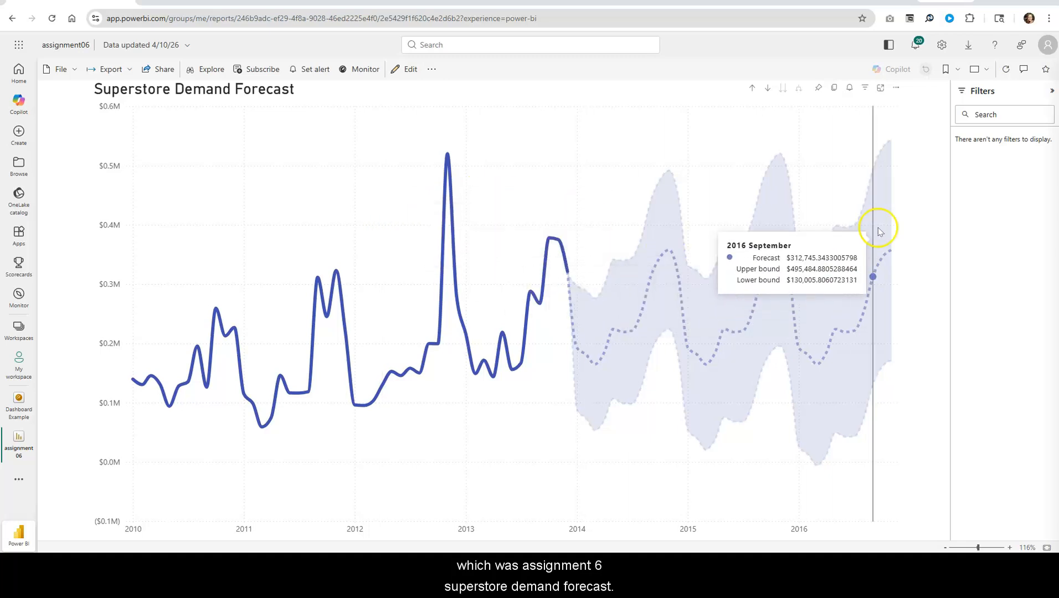
{"action": "mouse_move", "coordinate": [820, 92]}
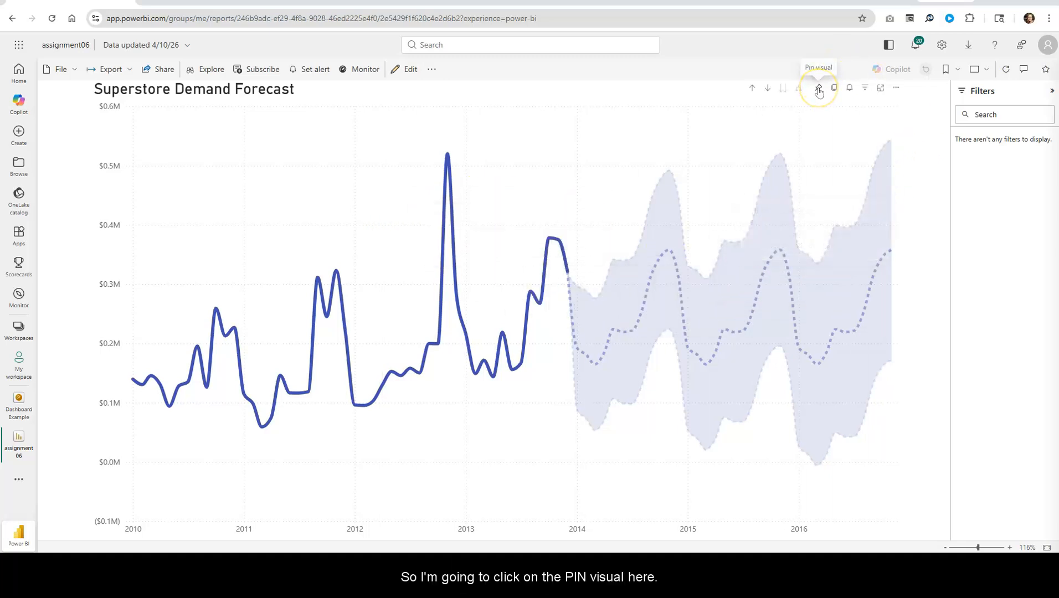
{"action": "left_click", "coordinate": [819, 92]}
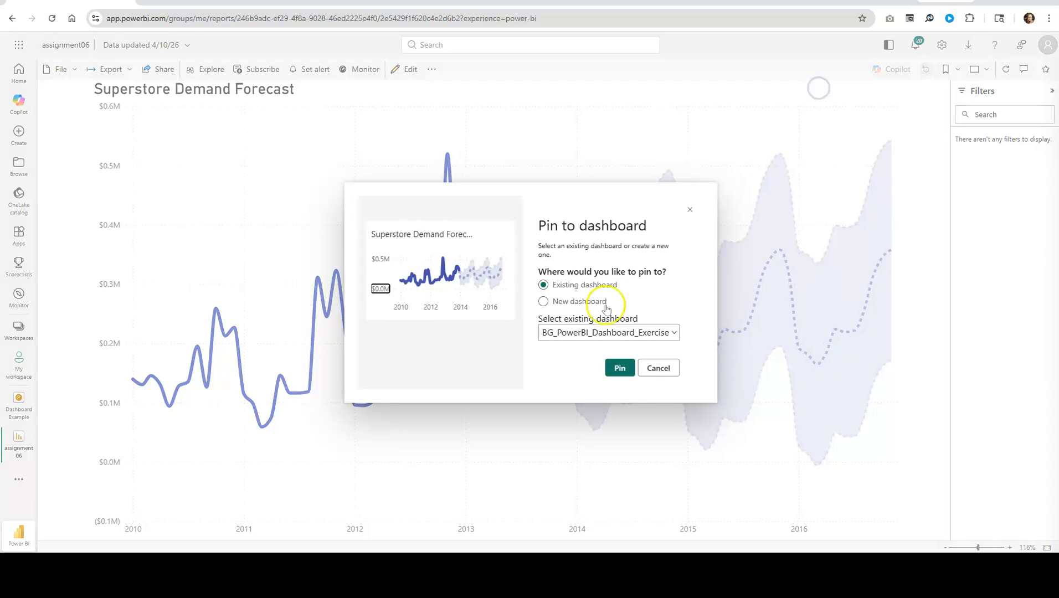
{"action": "left_click", "coordinate": [669, 333]}
{"action": "left_click", "coordinate": [610, 385]}
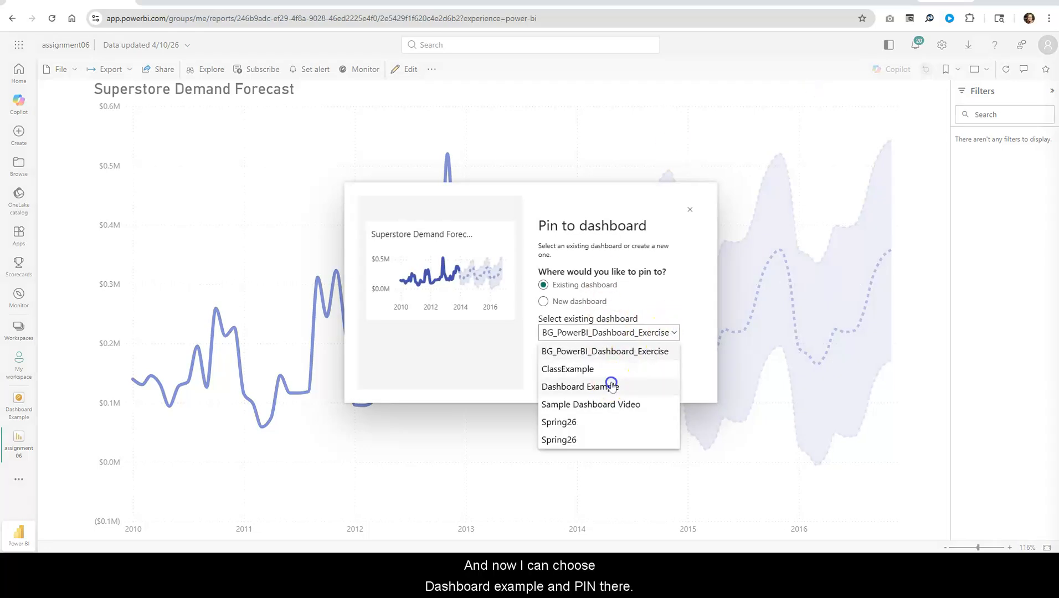
{"action": "left_click", "coordinate": [620, 371]}
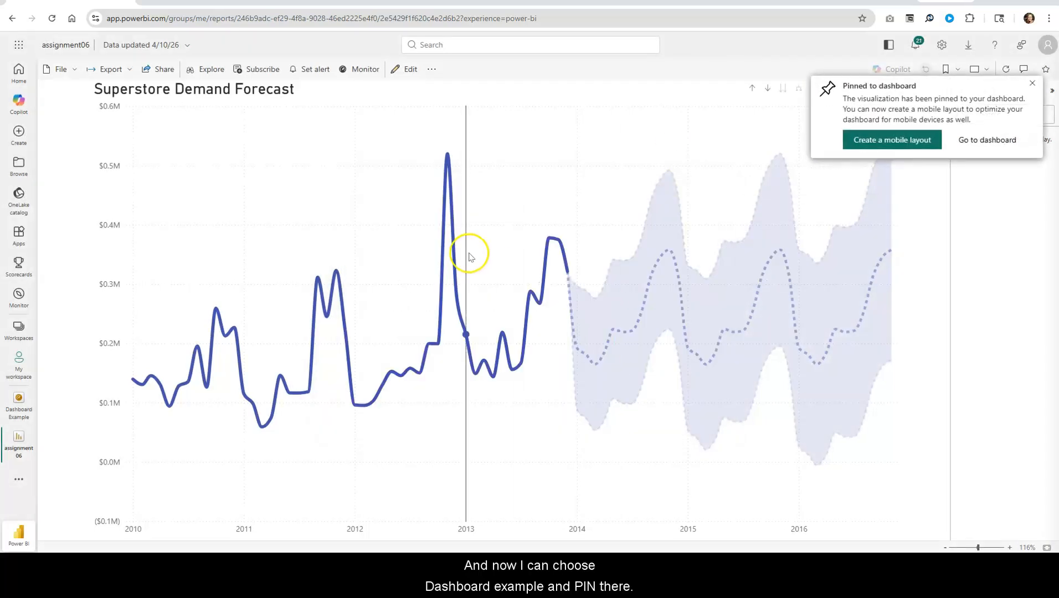
Go to Dashboard Example to view the pinned forecast tile, and close the open assignment06 report
{"action": "left_click", "coordinate": [979, 141]}
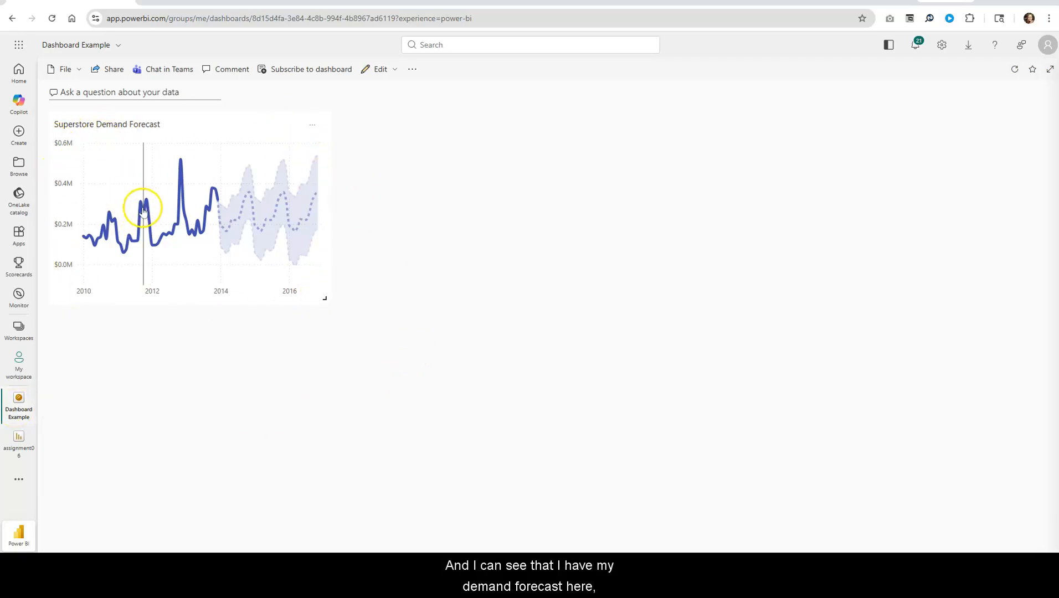
{"action": "mouse_move", "coordinate": [143, 212]}
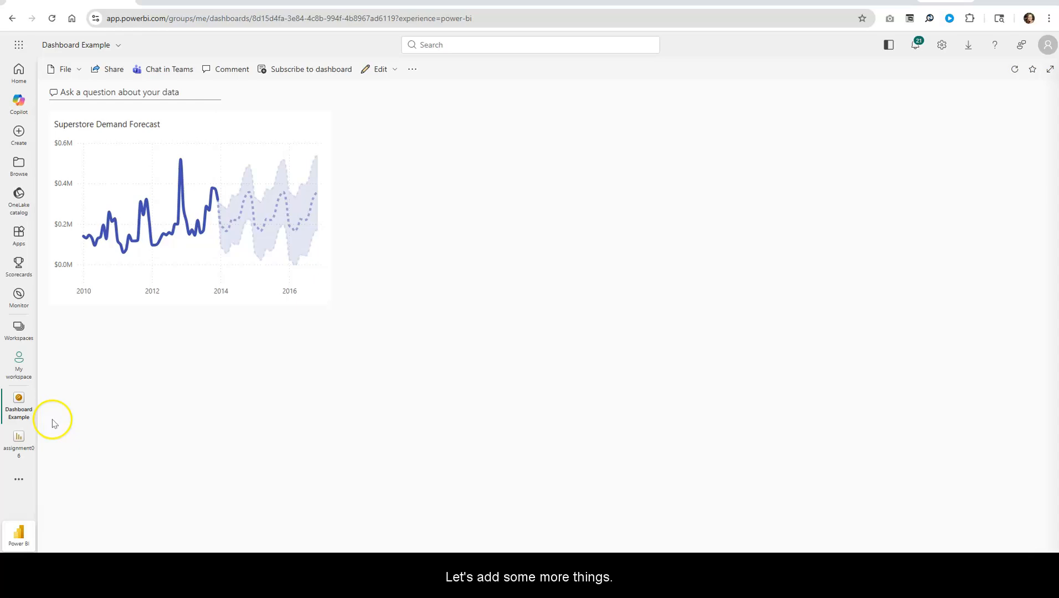
{"action": "left_click", "coordinate": [31, 431]}
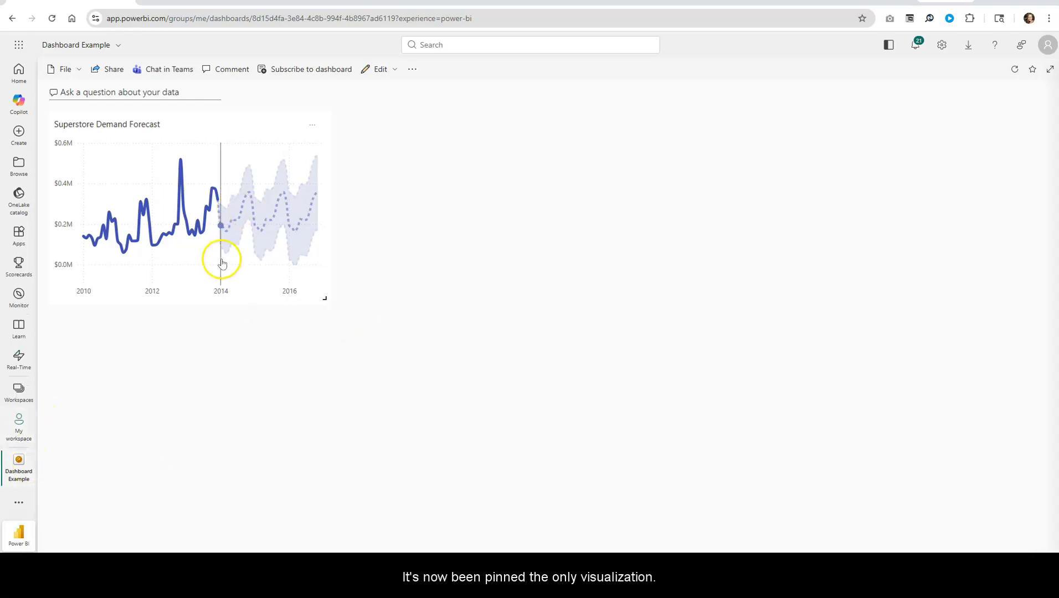
Open the Assignment04 report from My workspace and go through its Scatterplot page to the Map page
{"action": "left_click", "coordinate": [18, 427]}
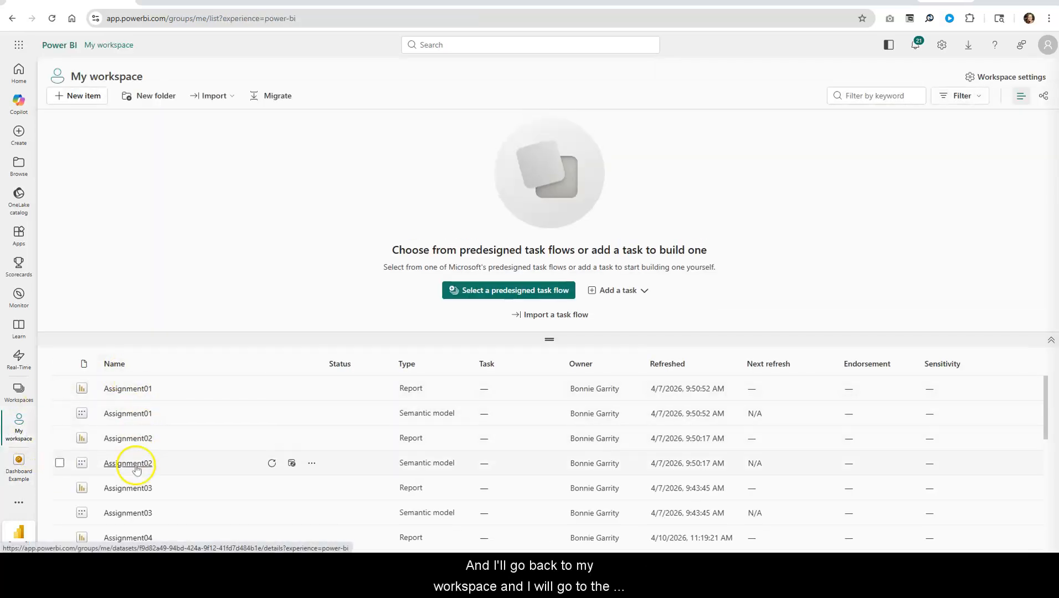
{"action": "left_click", "coordinate": [126, 539]}
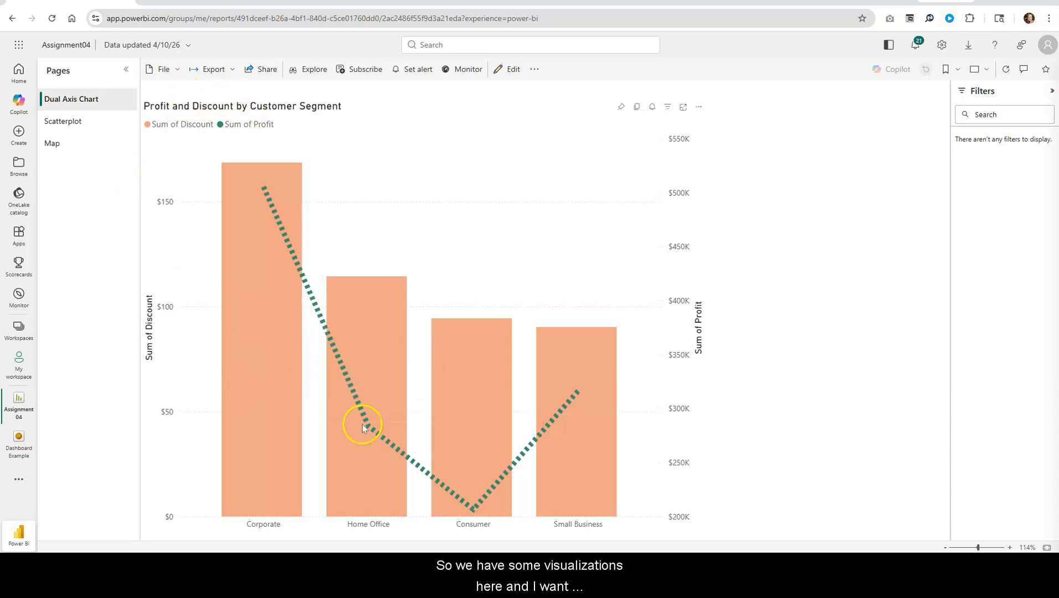
{"action": "left_click", "coordinate": [69, 117]}
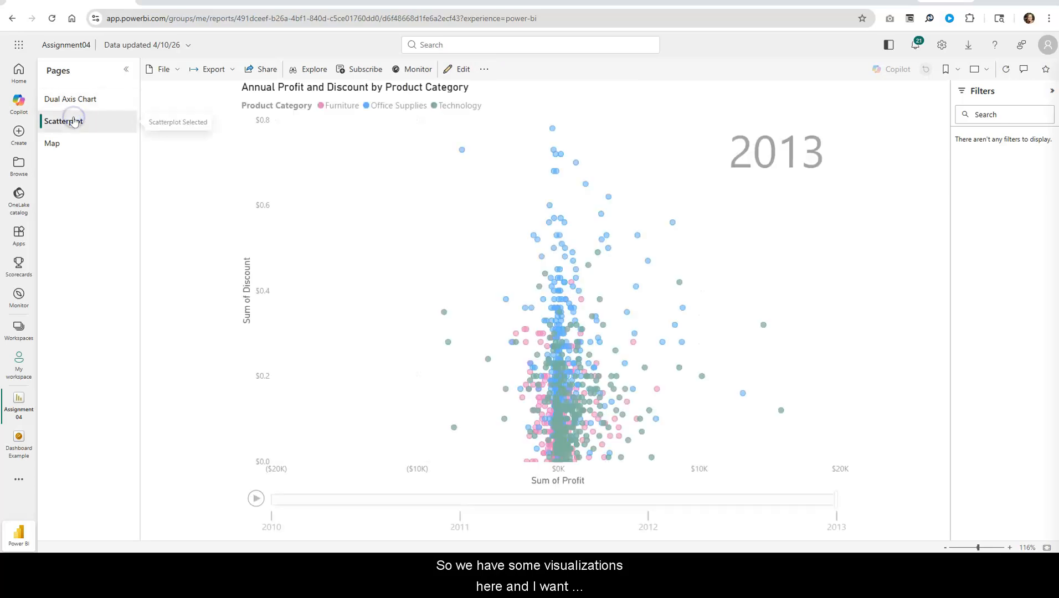
{"action": "left_click", "coordinate": [76, 154]}
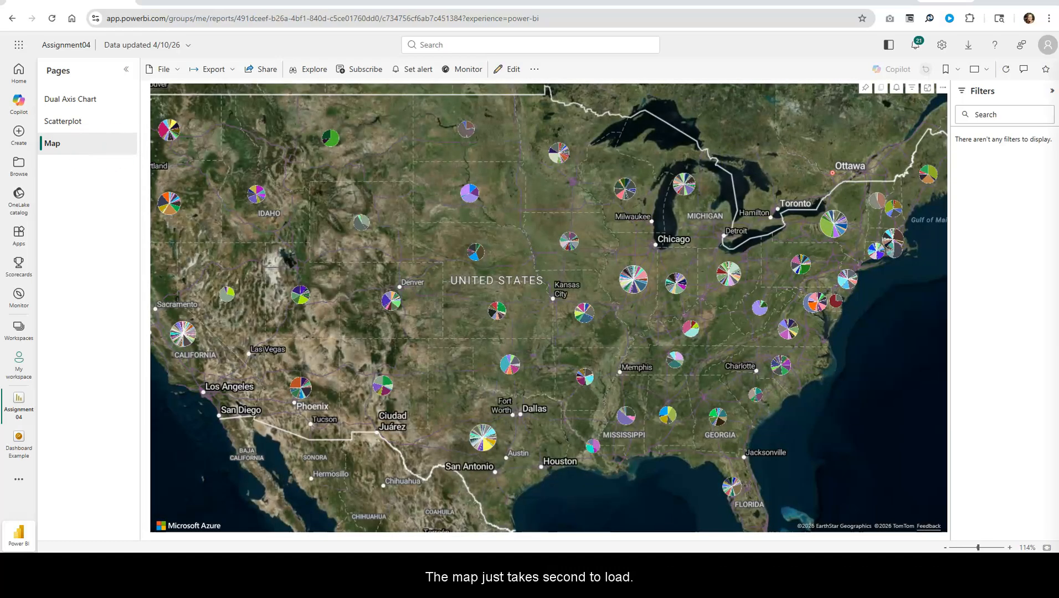
Pin the map visual to the existing dashboard Dashboard Example
{"action": "left_click", "coordinate": [866, 88]}
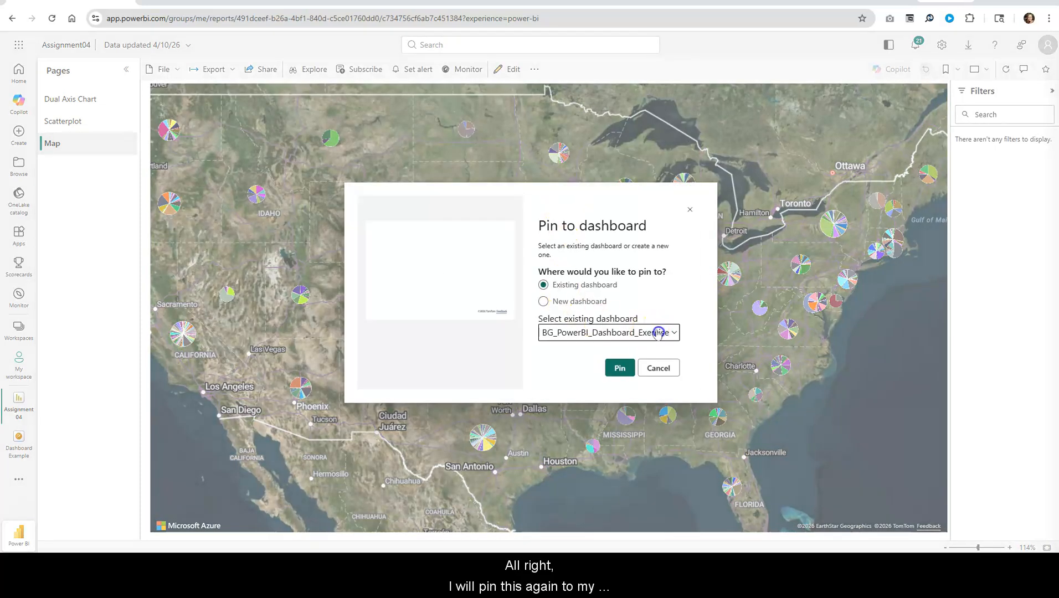
{"action": "left_click", "coordinate": [659, 332]}
{"action": "left_click", "coordinate": [603, 386]}
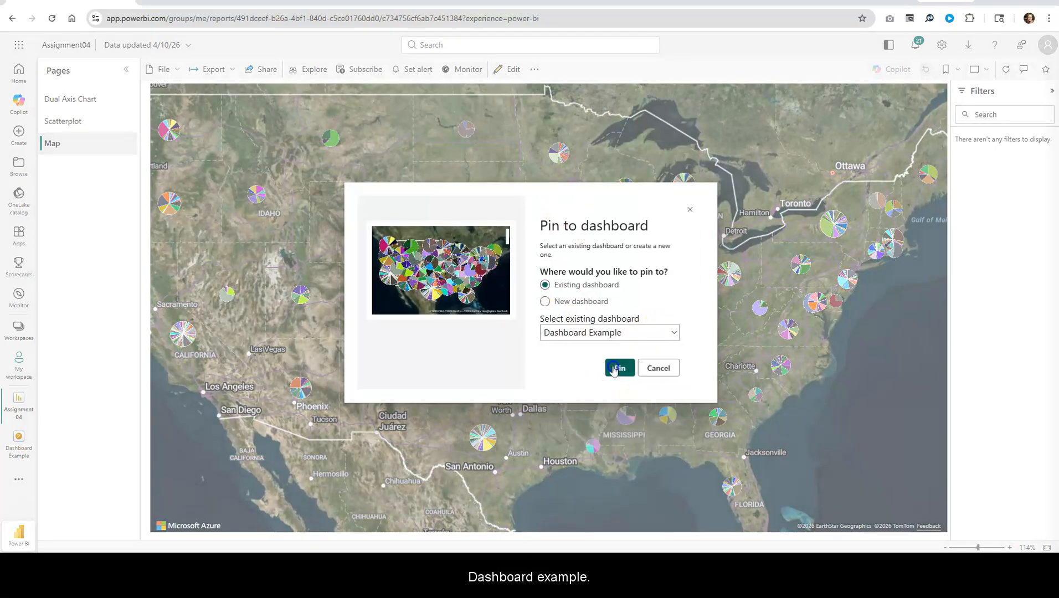
{"action": "left_click", "coordinate": [613, 367]}
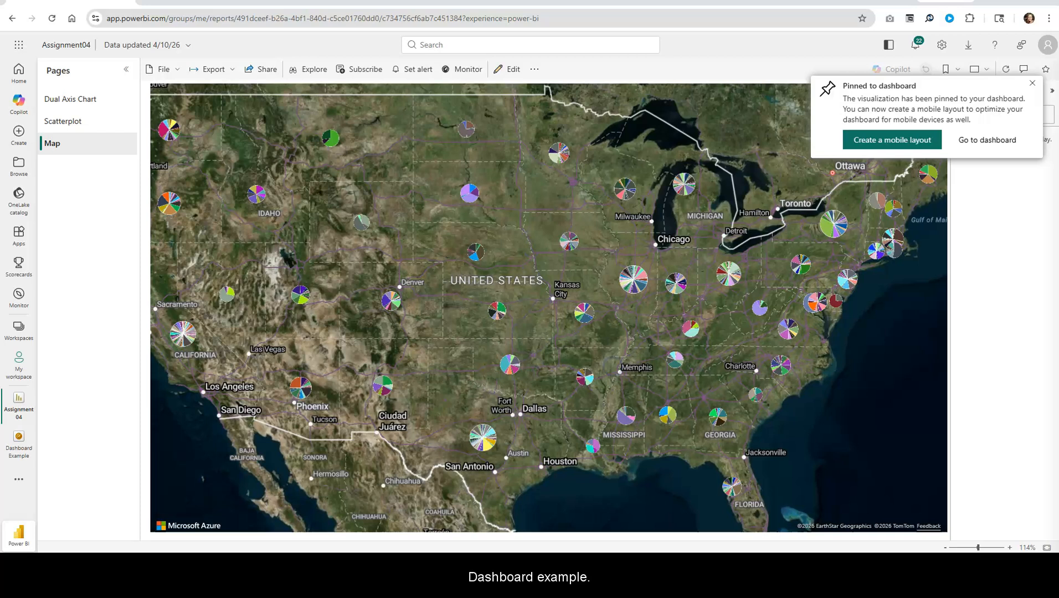
Pin the Annual Profit and Discount by Product Category visual from the Scatterplot page to Dashboard Example
{"action": "left_click", "coordinate": [84, 120]}
{"action": "left_click", "coordinate": [1032, 83]}
{"action": "left_click", "coordinate": [783, 89]}
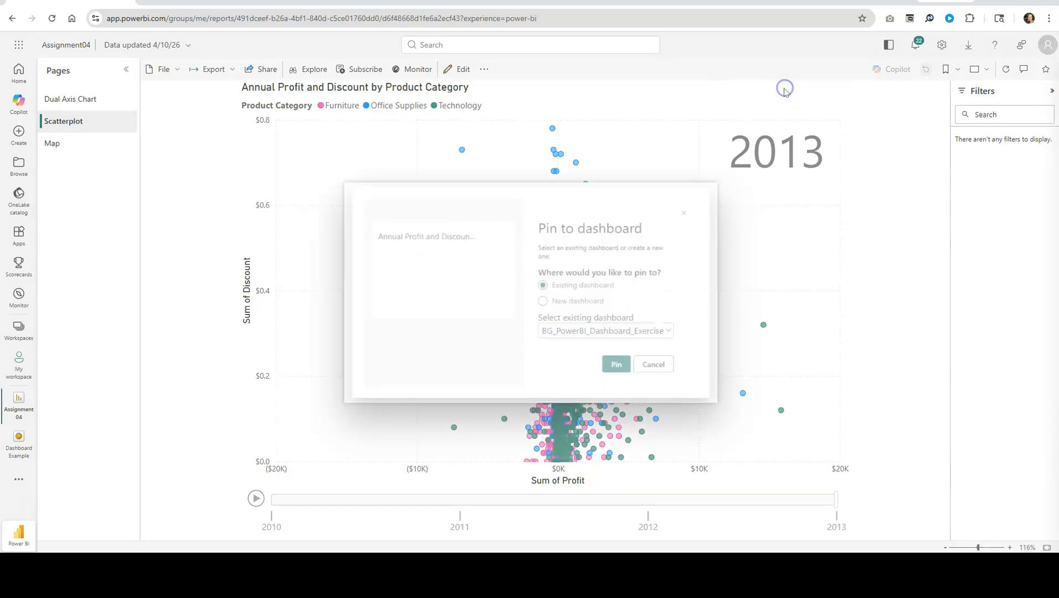
{"action": "left_click", "coordinate": [625, 333]}
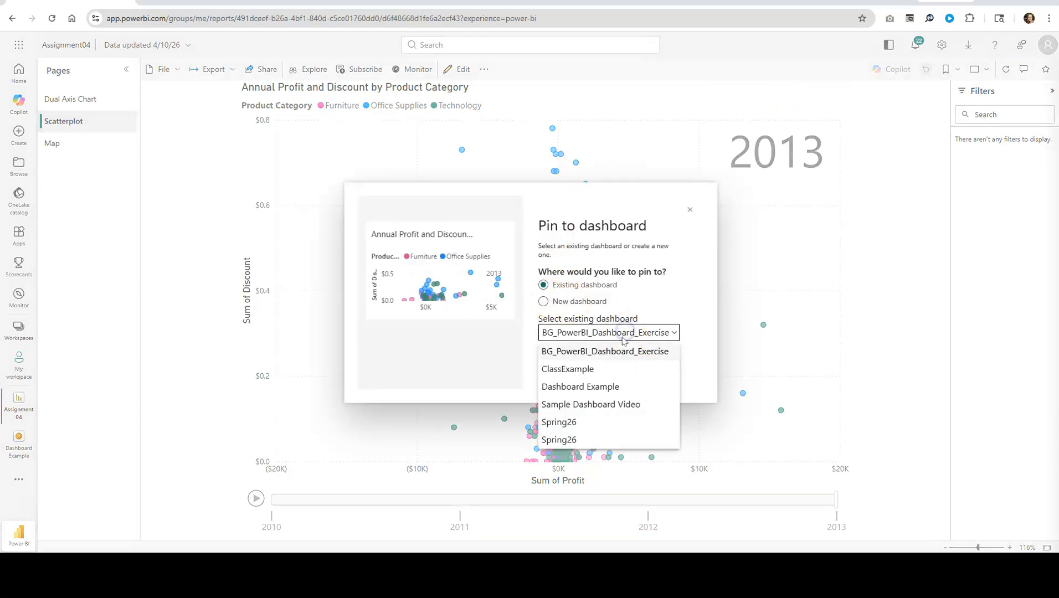
{"action": "left_click", "coordinate": [599, 386]}
{"action": "left_click", "coordinate": [620, 369]}
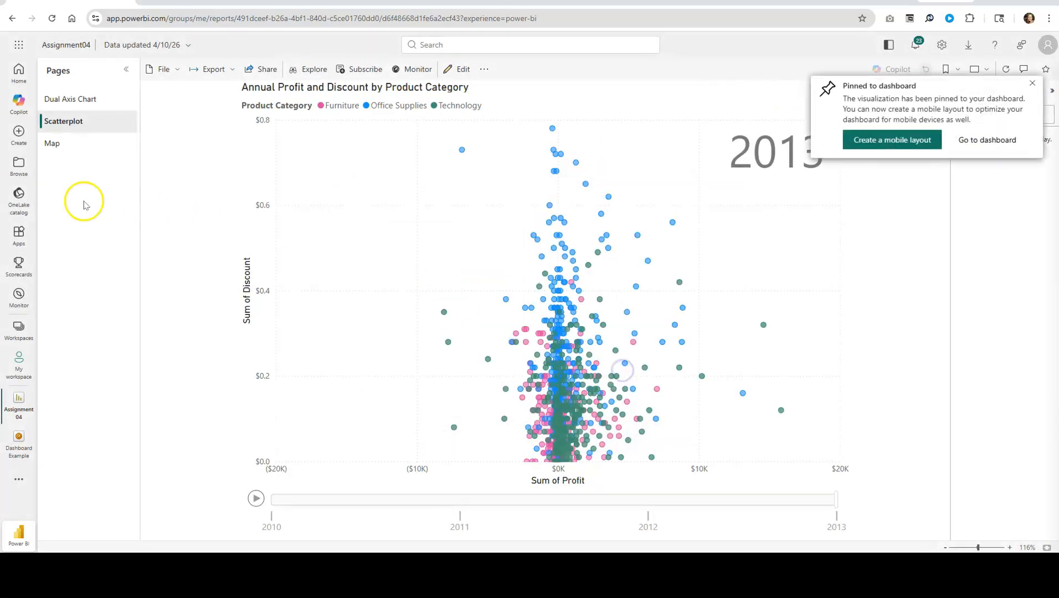
Pin the Profit and Discount by Customer Segment visual from the Dual Axis Chart page to the existing dashboard Dashboard Example
{"action": "left_click", "coordinate": [73, 98]}
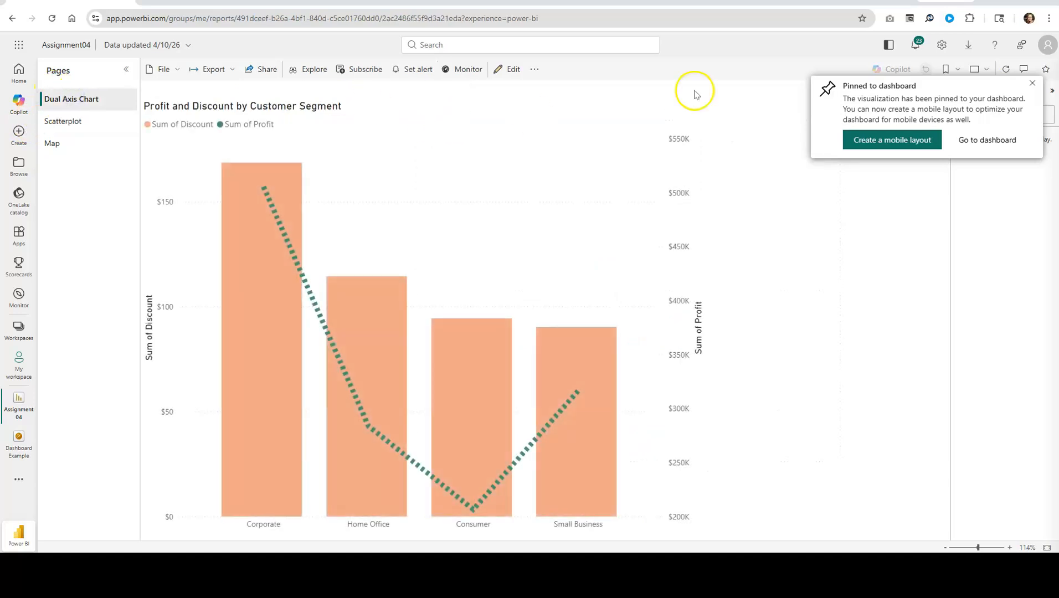
{"action": "left_click", "coordinate": [621, 103]}
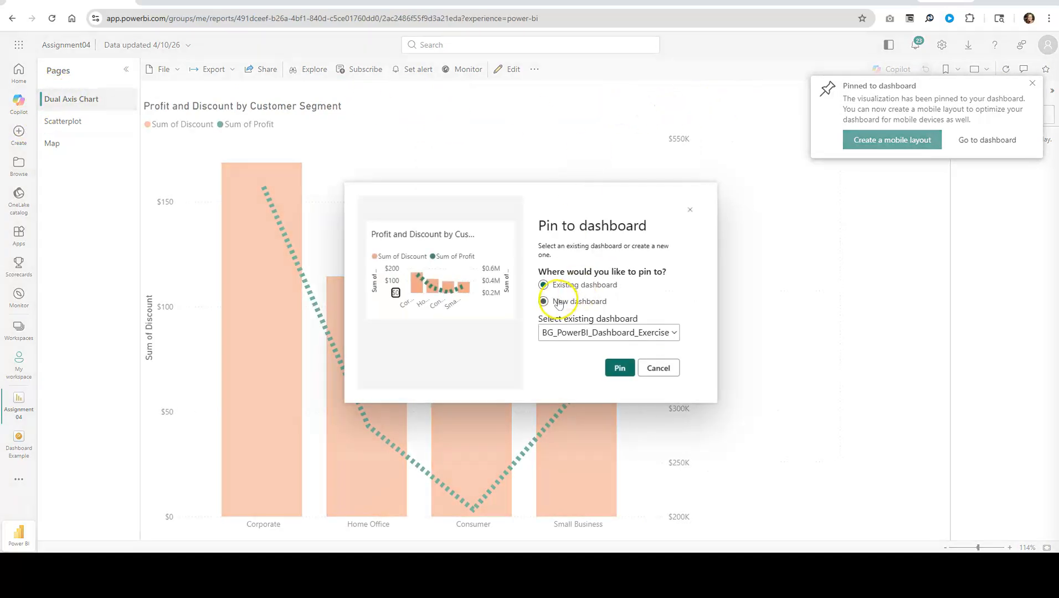
{"action": "left_click", "coordinate": [625, 332]}
{"action": "left_click", "coordinate": [599, 388]}
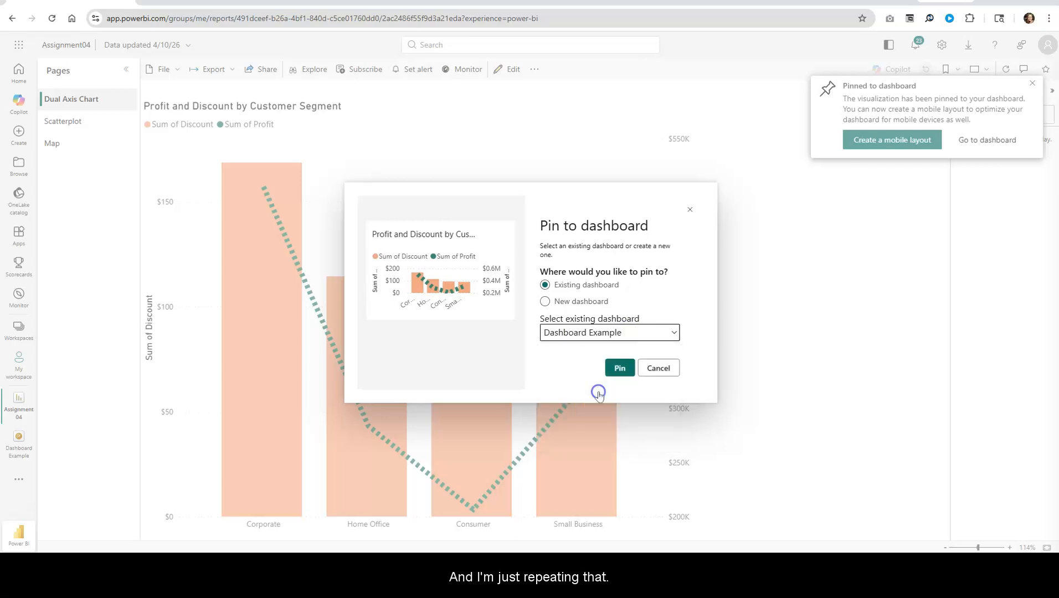
{"action": "left_click", "coordinate": [616, 366]}
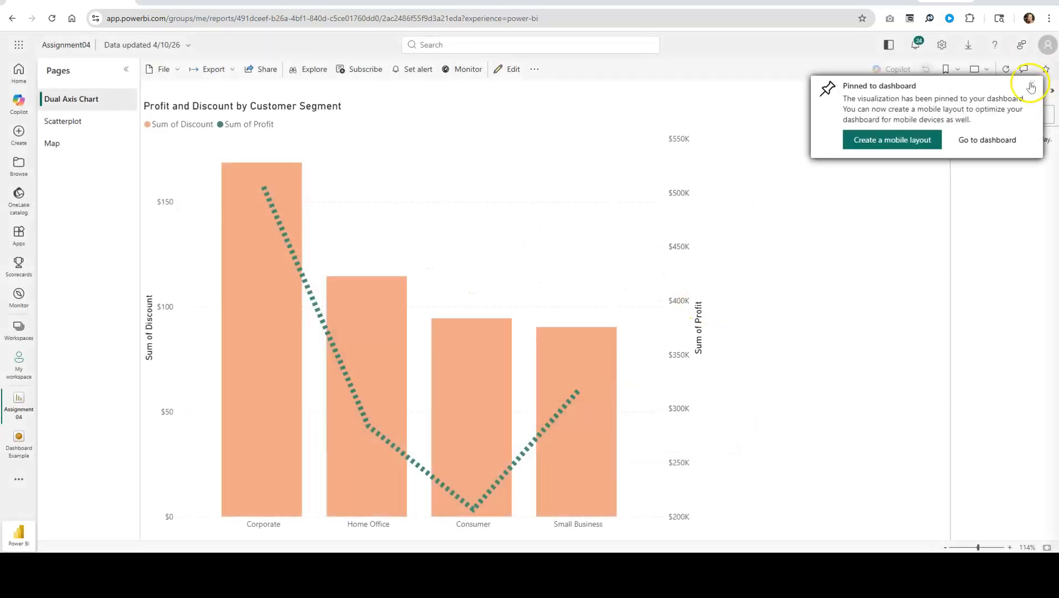
Go to Dashboard Example to view all the pinned tiles, and close the open Assignment04 report
{"action": "left_click", "coordinate": [976, 140]}
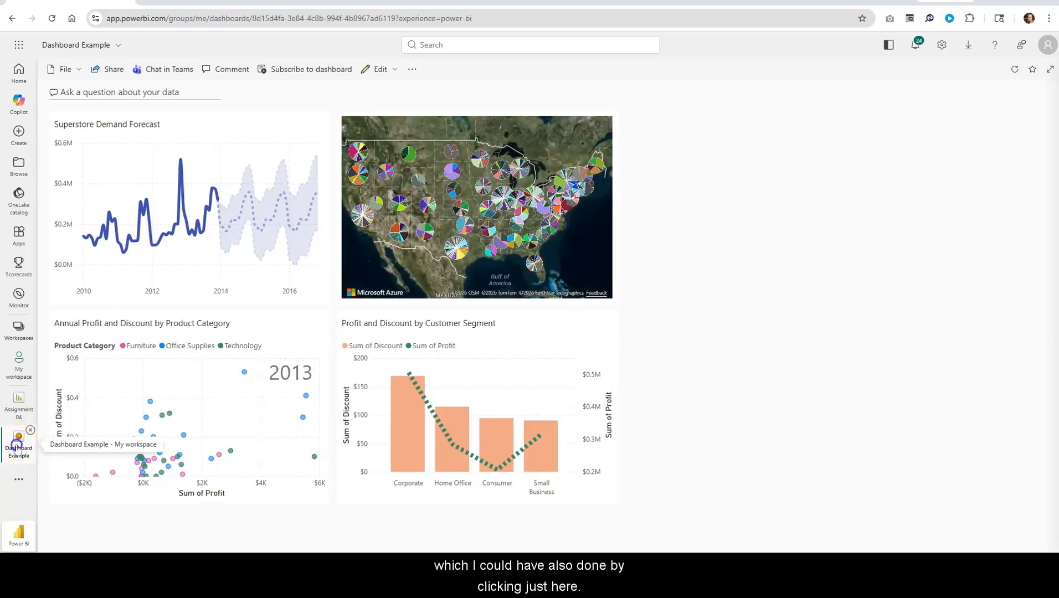
{"action": "left_click", "coordinate": [30, 393]}
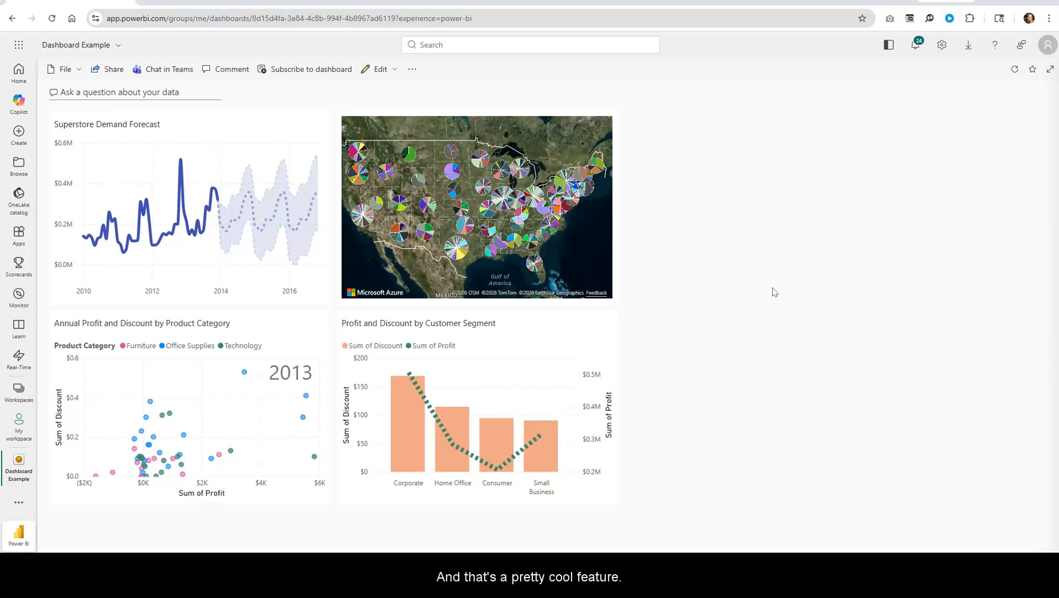
Change the theme of Dashboard Example to Dark and save it
{"action": "left_click", "coordinate": [368, 68]}
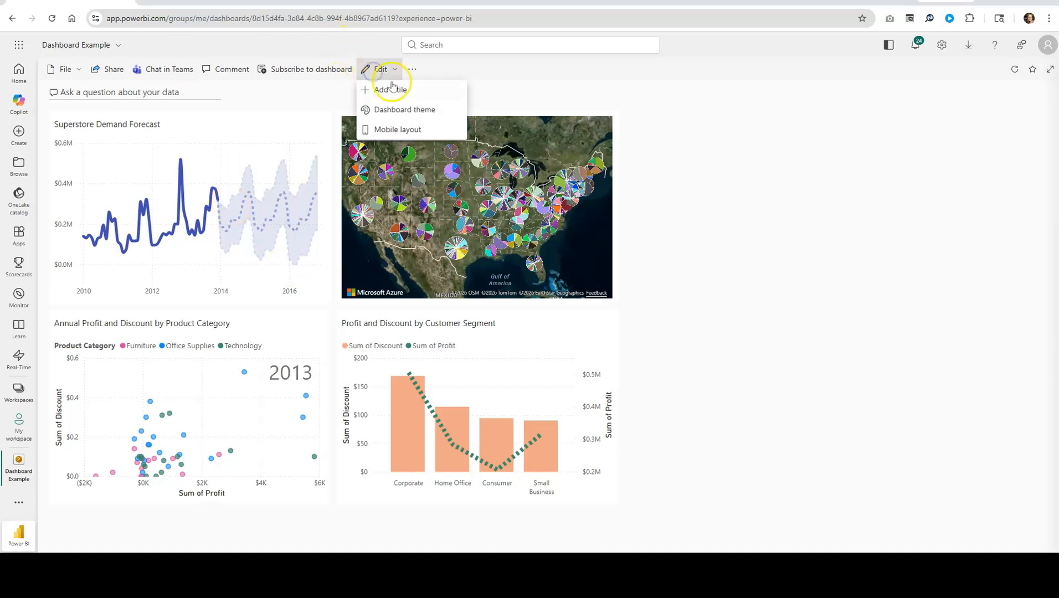
{"action": "left_click", "coordinate": [403, 109]}
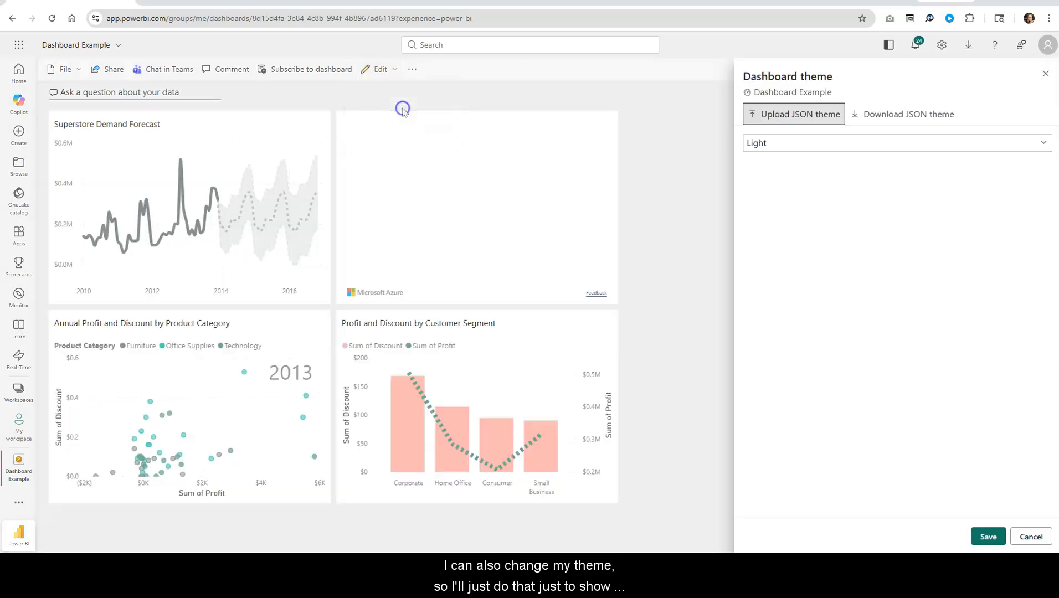
{"action": "left_click", "coordinate": [787, 142]}
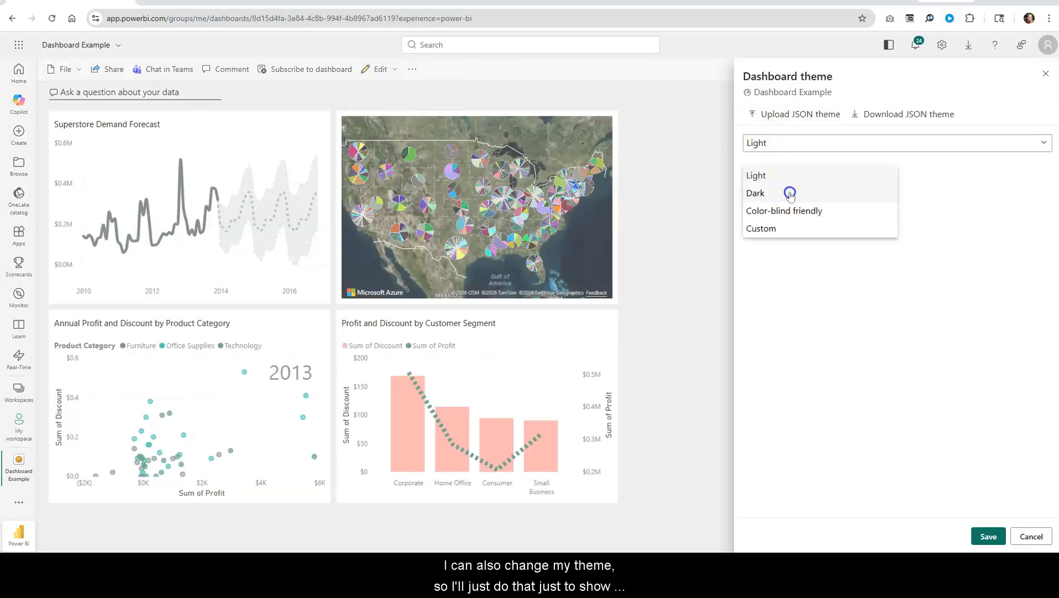
{"action": "left_click", "coordinate": [789, 193]}
{"action": "left_click", "coordinate": [988, 536]}
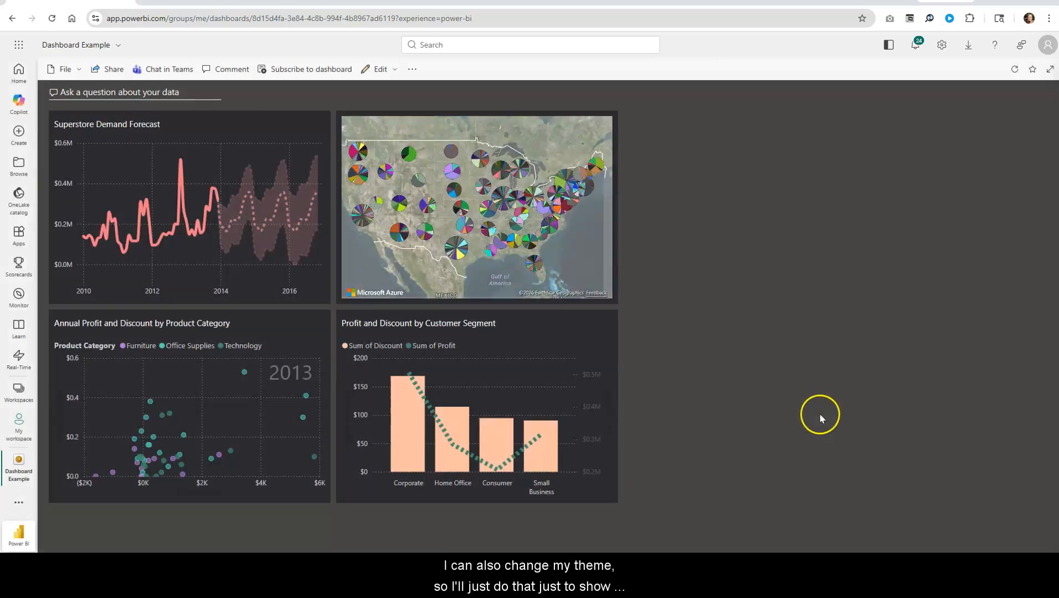